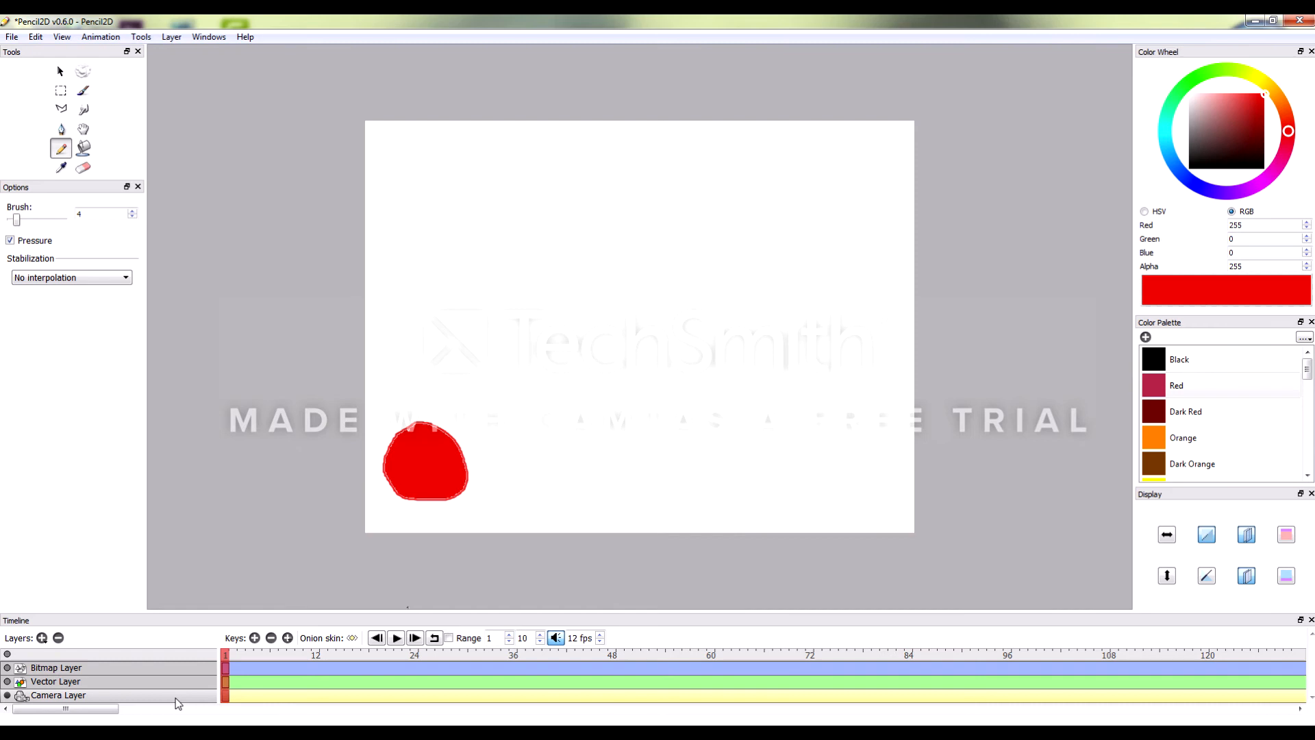
Add a Bitmap Layer keyframe at frame 6 and draw a red-filled ball overlapping the first one, slightly to its right and higher
left_click(152, 668)
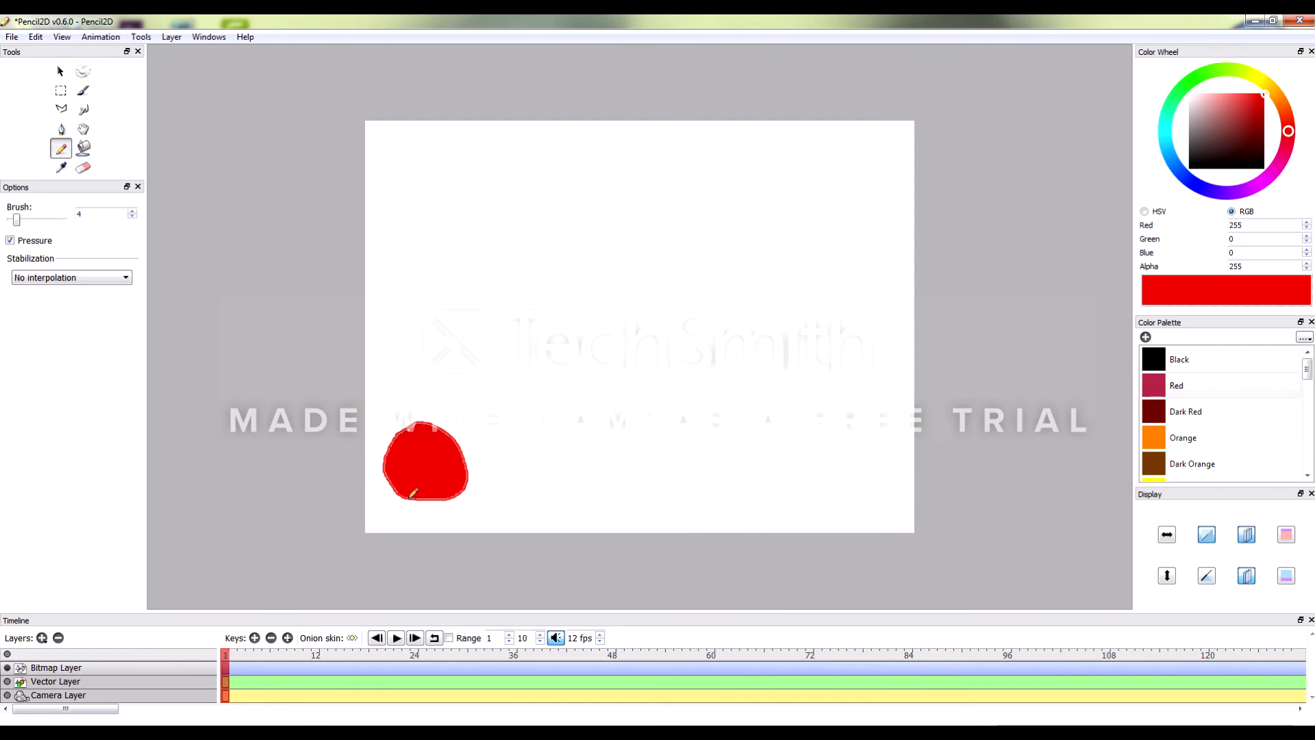
left_click(269, 655)
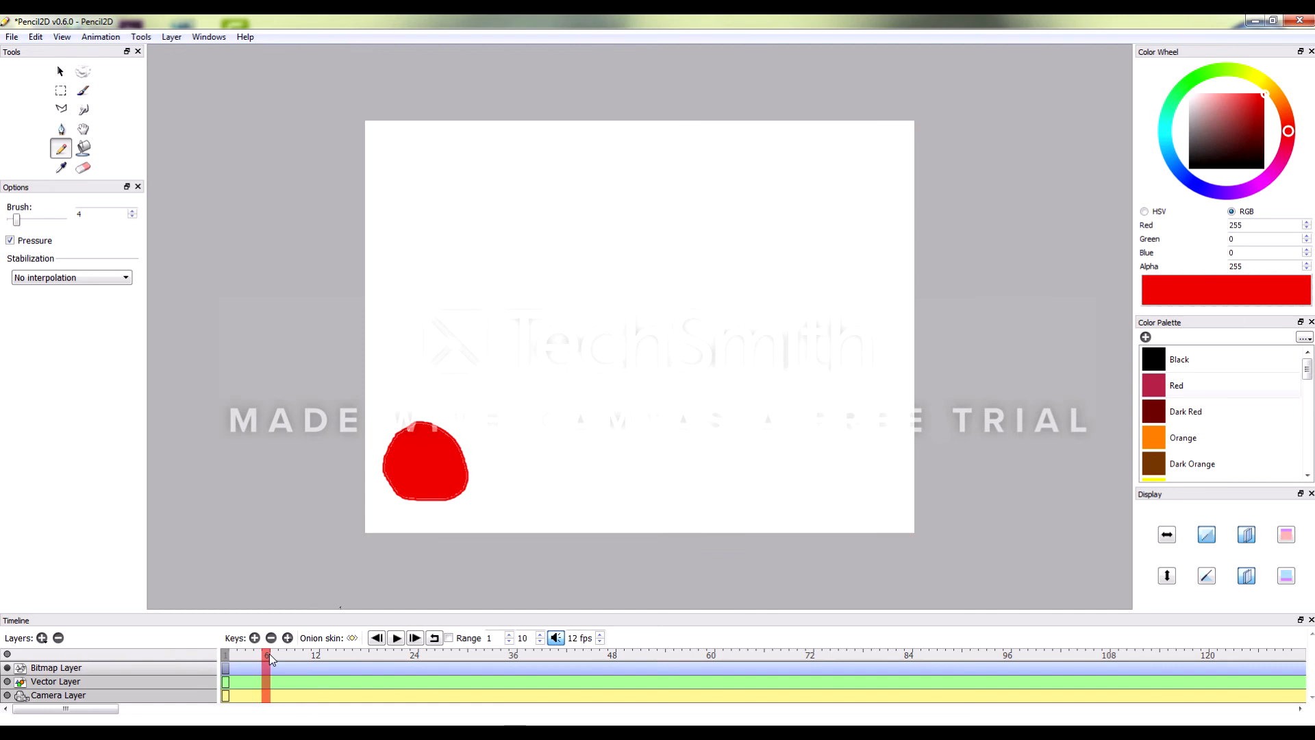
left_click(255, 639)
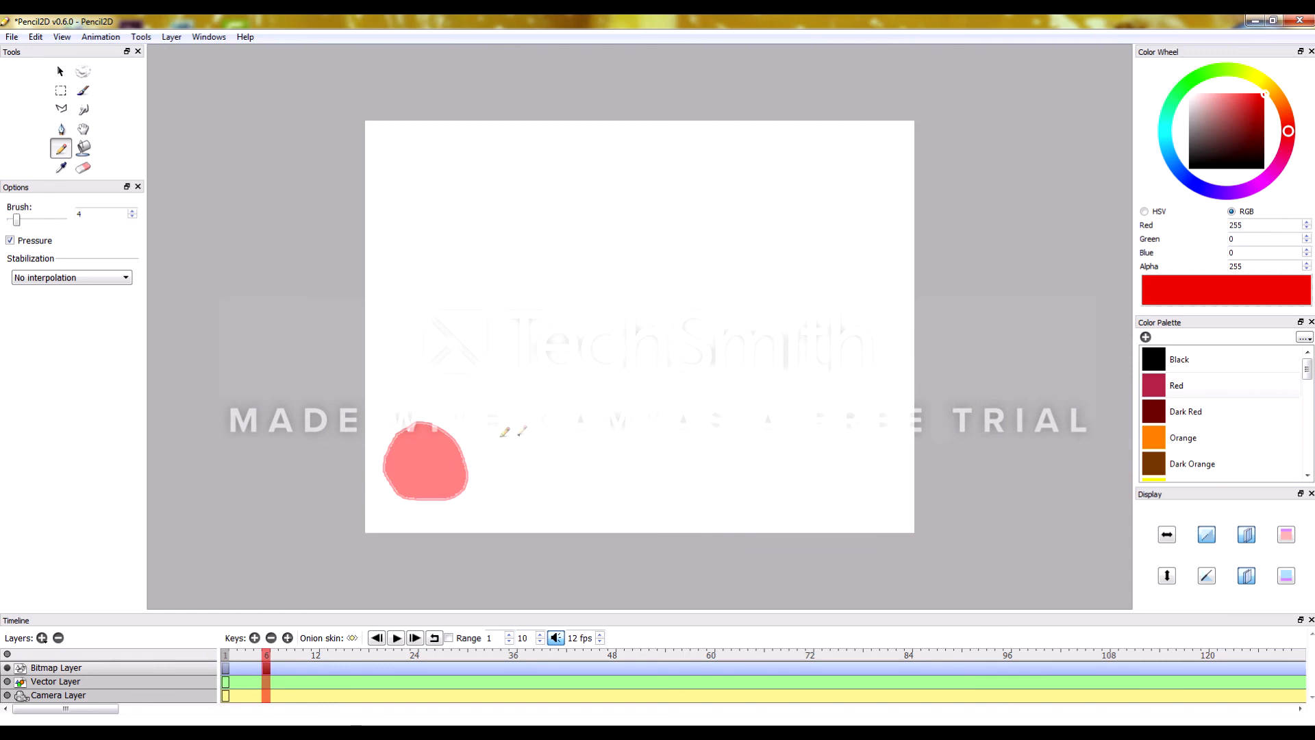
mouse_move(455, 413)
left_mouse_down()
mouse_move(437, 444)
mouse_move(476, 489)
mouse_move(505, 463)
mouse_move(488, 411)
mouse_move(452, 404)
left_mouse_up()
left_click(82, 147)
left_click(480, 428)
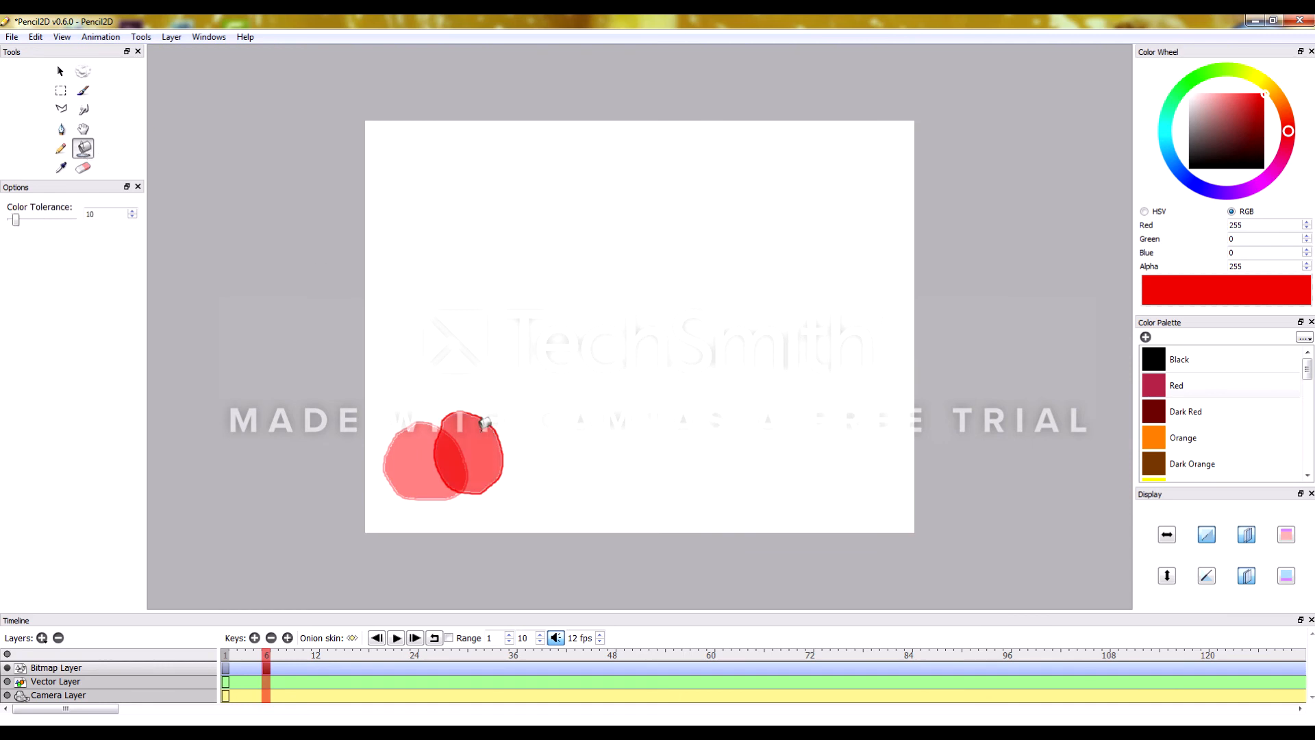
Add a Bitmap Layer keyframe at frame 12 and draw a red-filled ball further right and higher than the frame 6 ball
left_click(61, 149)
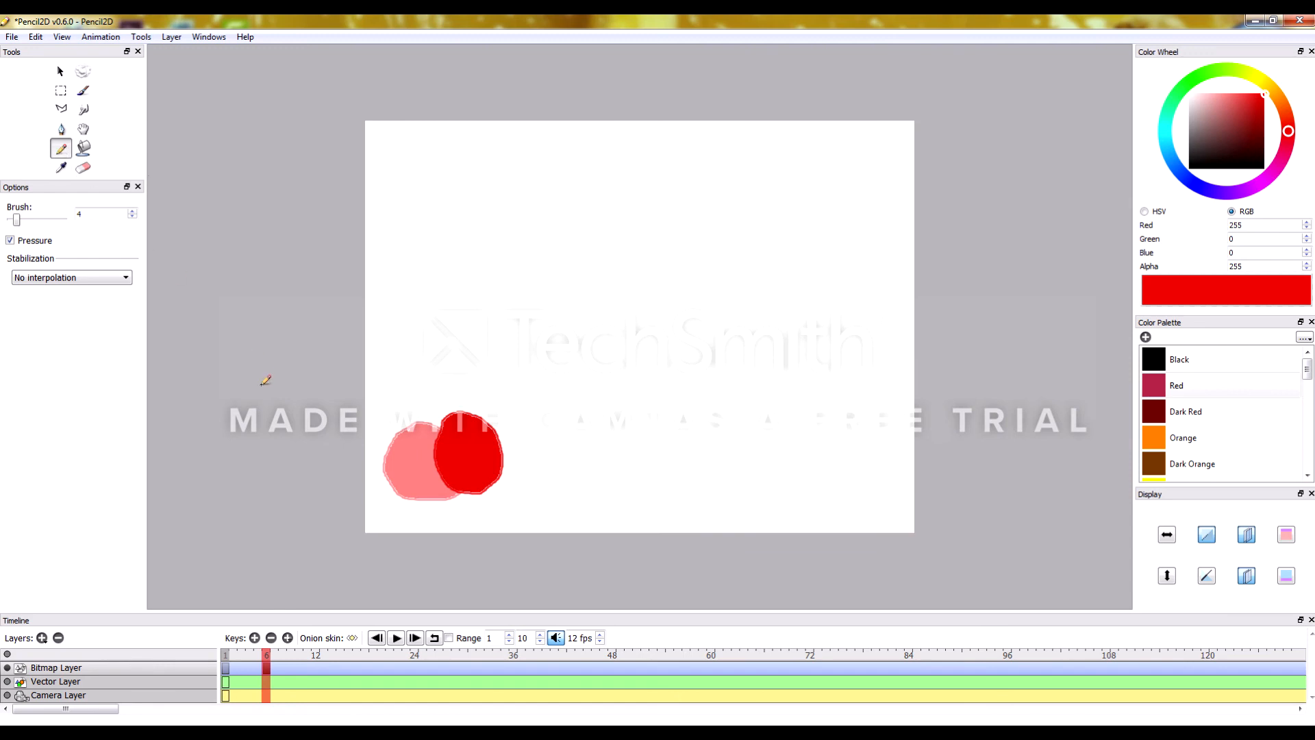
left_click(318, 655)
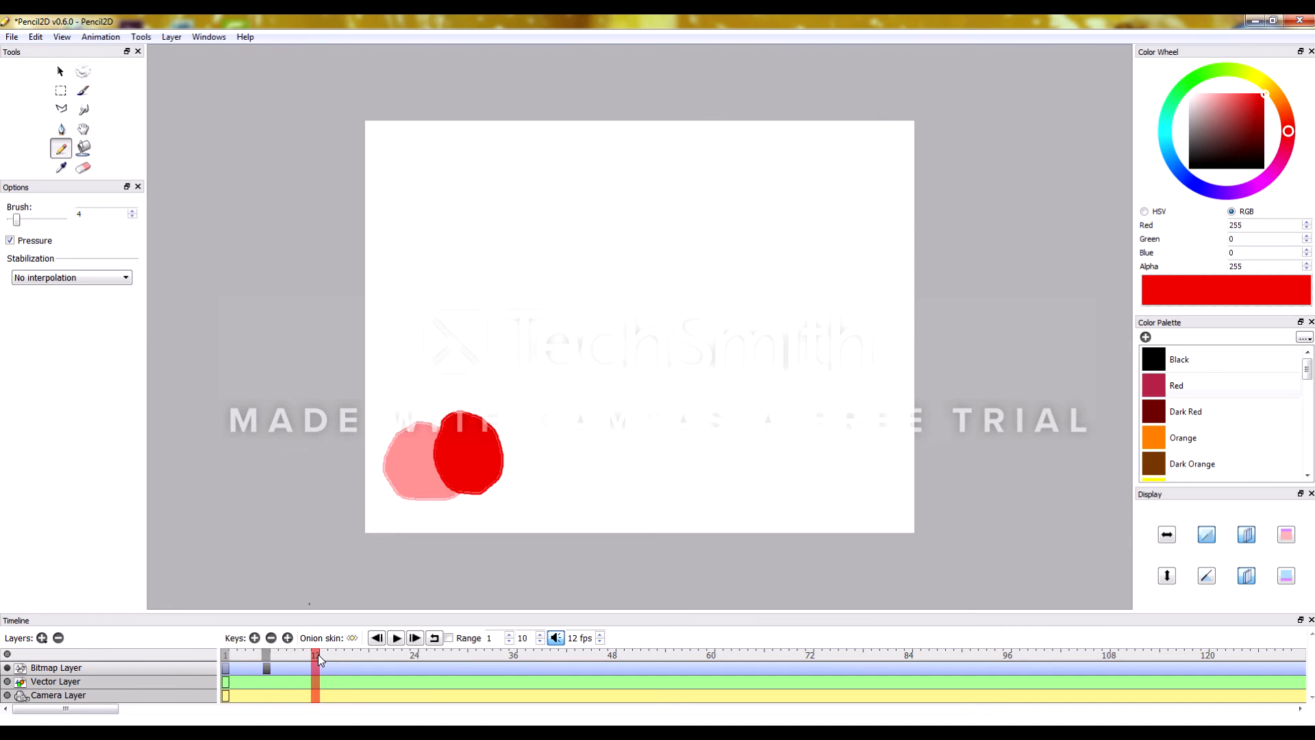
left_click(255, 639)
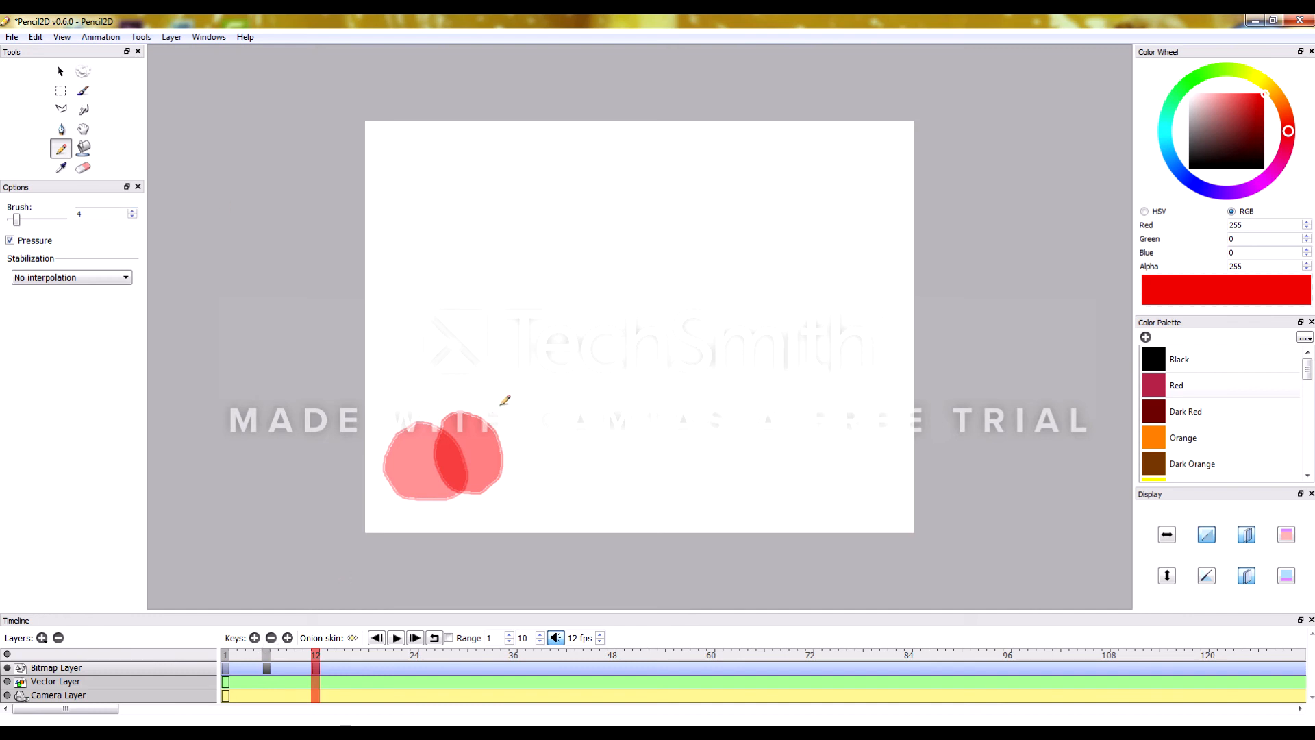
mouse_move(500, 405)
left_mouse_down()
mouse_move(481, 415)
mouse_move(488, 449)
mouse_move(554, 454)
mouse_move(558, 405)
mouse_move(513, 392)
mouse_move(495, 404)
left_mouse_up()
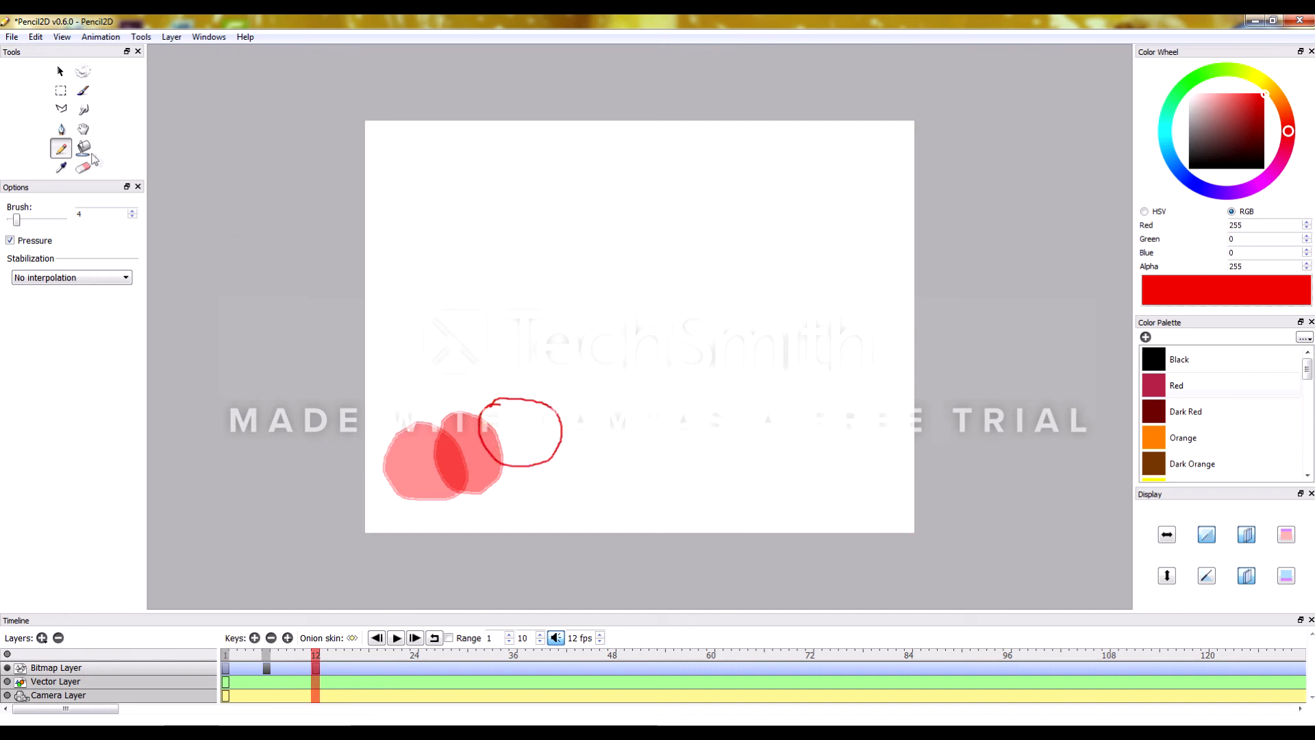
left_click(83, 148)
left_click(542, 426)
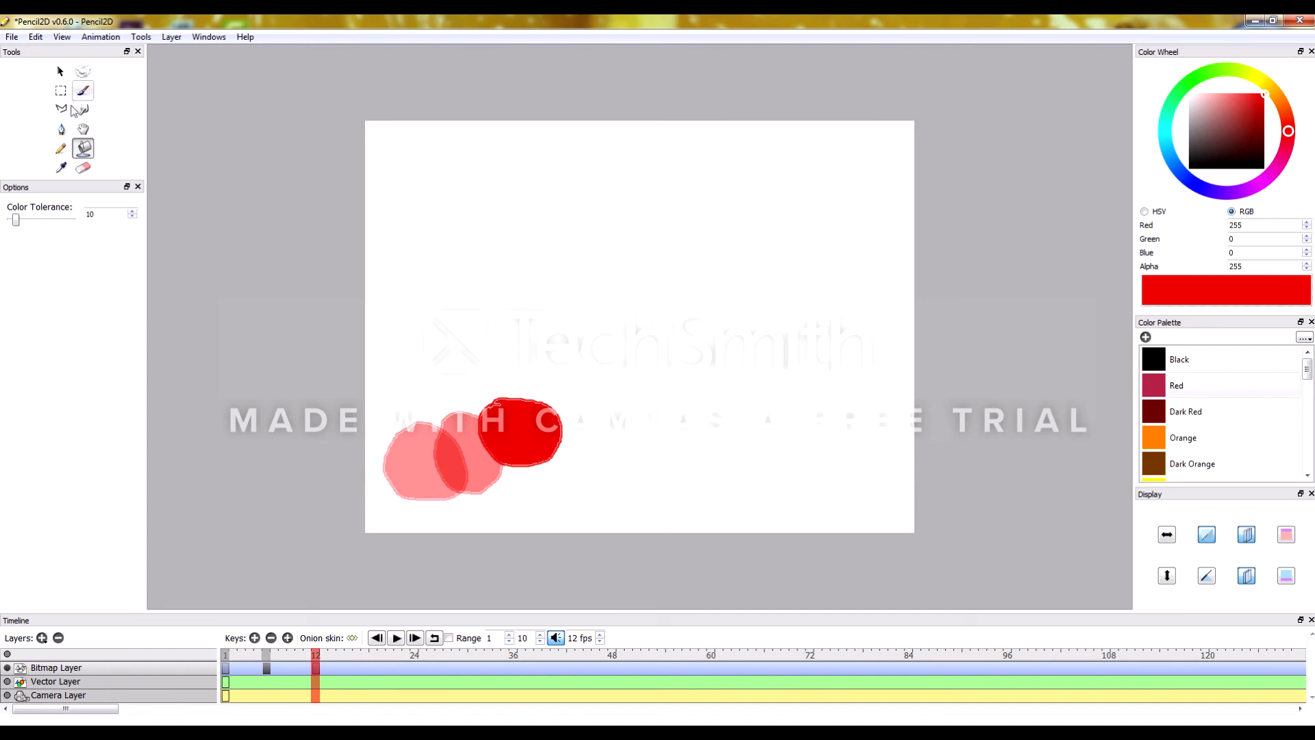
left_click(66, 150)
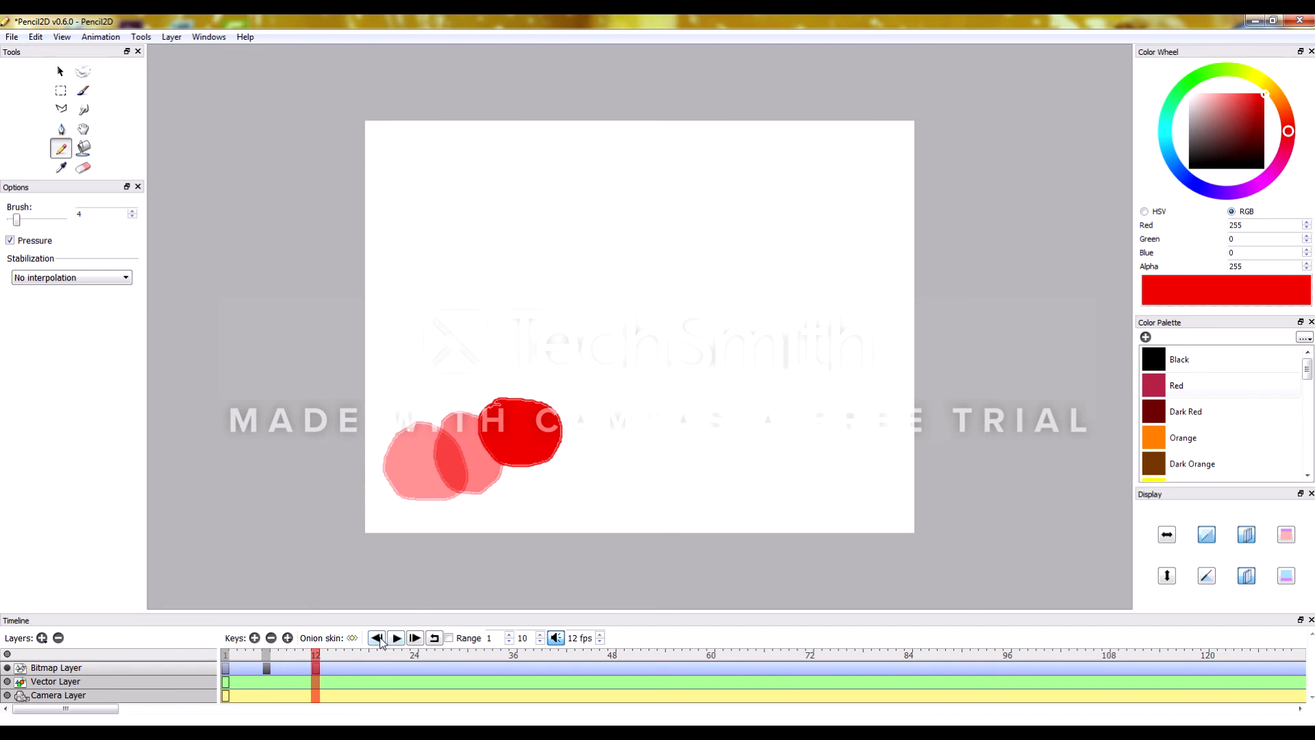
Play the animation from frame 1 to check the ball's movement across the three keyframes
left_click(377, 639)
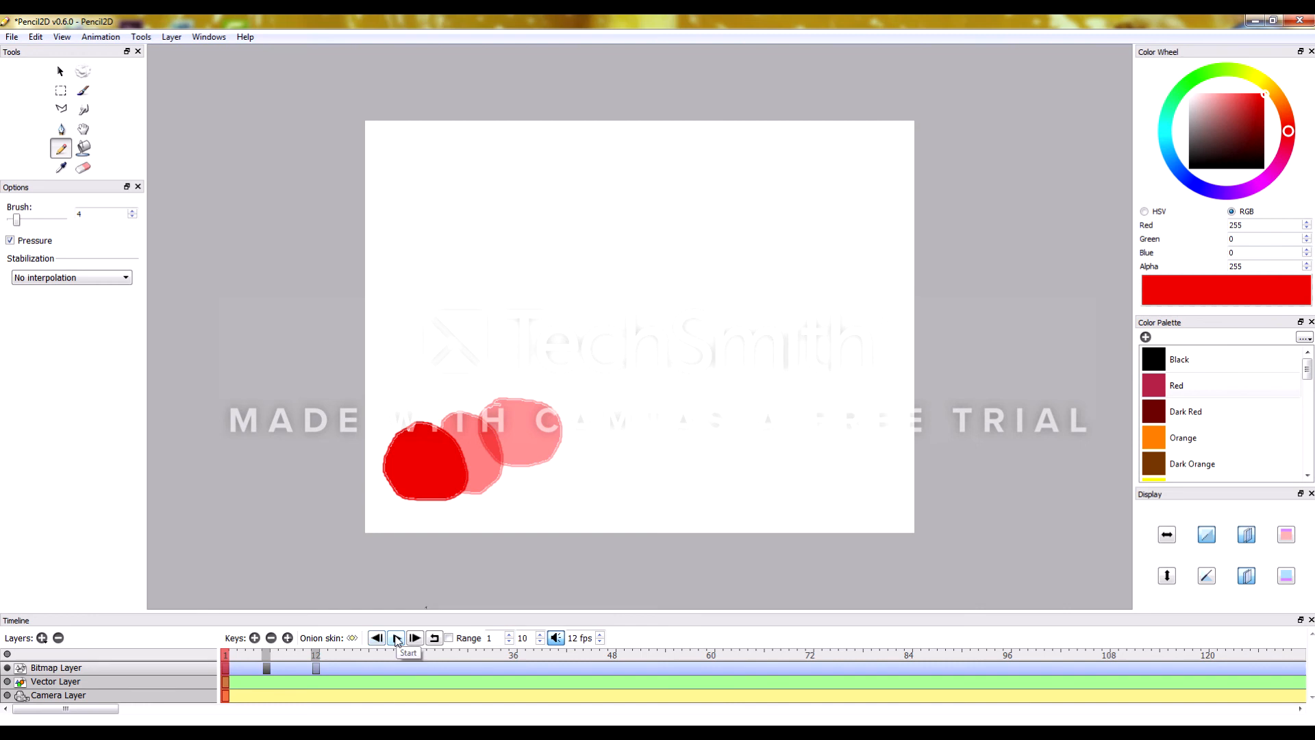
left_click(396, 638)
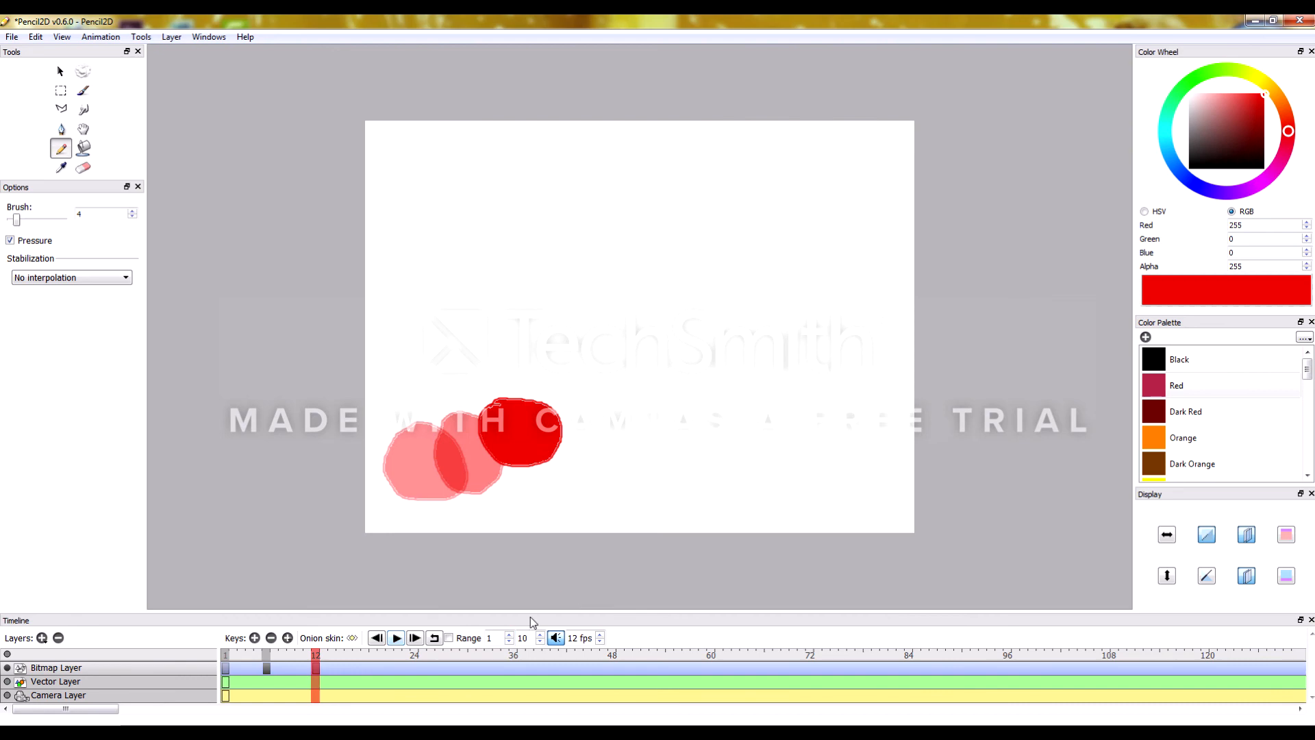
left_click(396, 638)
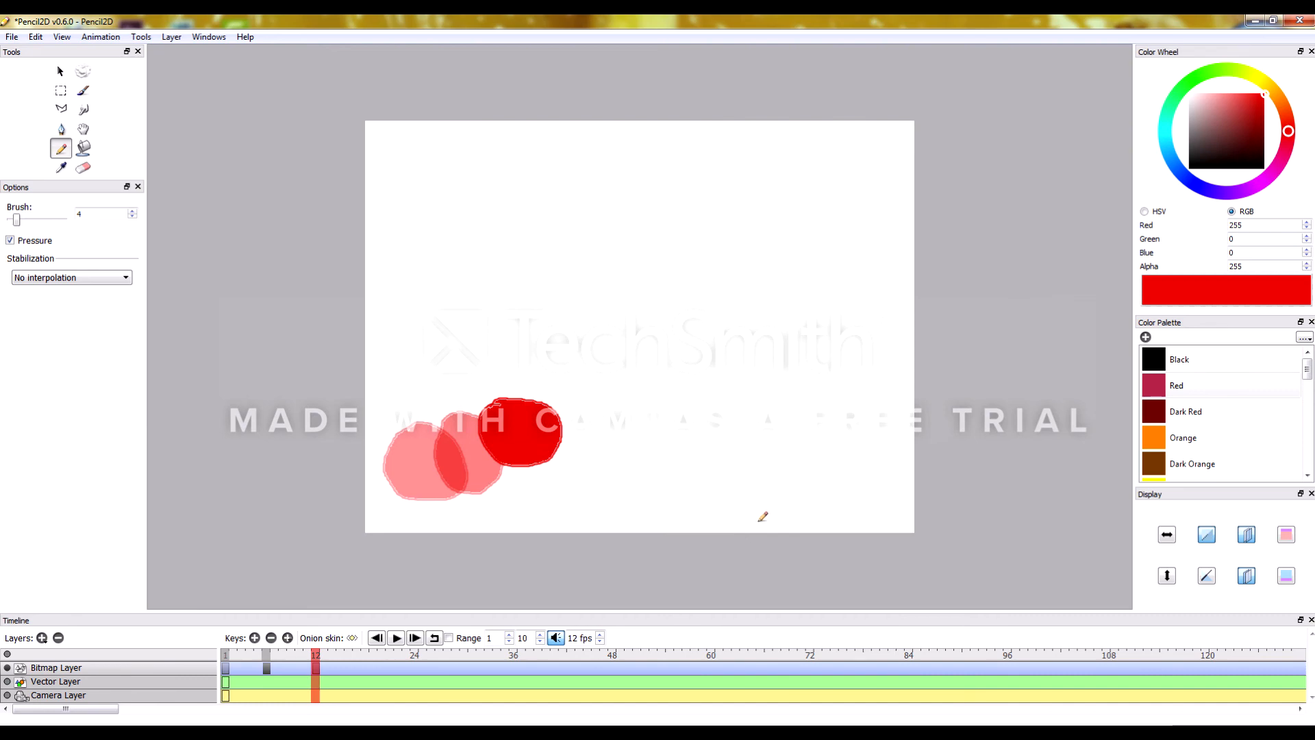
Add a Bitmap Layer keyframe at frame 18 and draw a red-filled ball up and to the right of the frame 12 ball
left_click(368, 655)
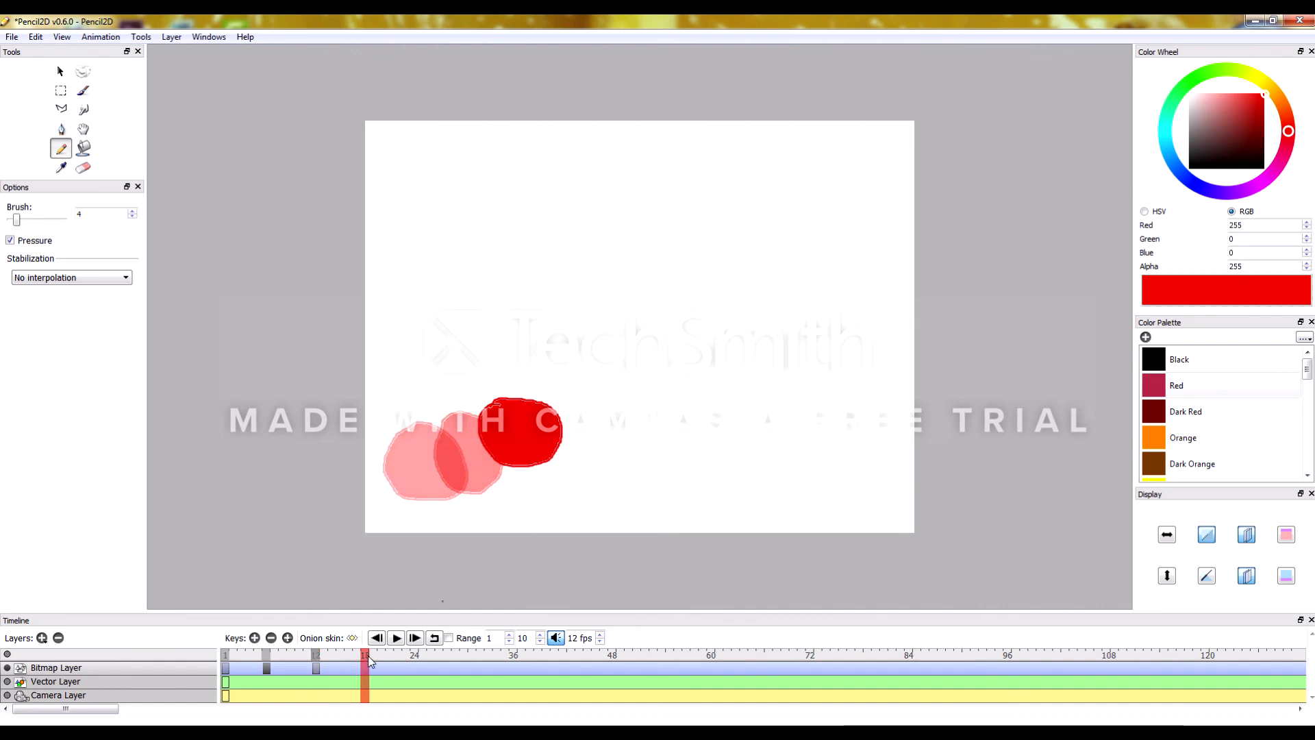
left_click(255, 638)
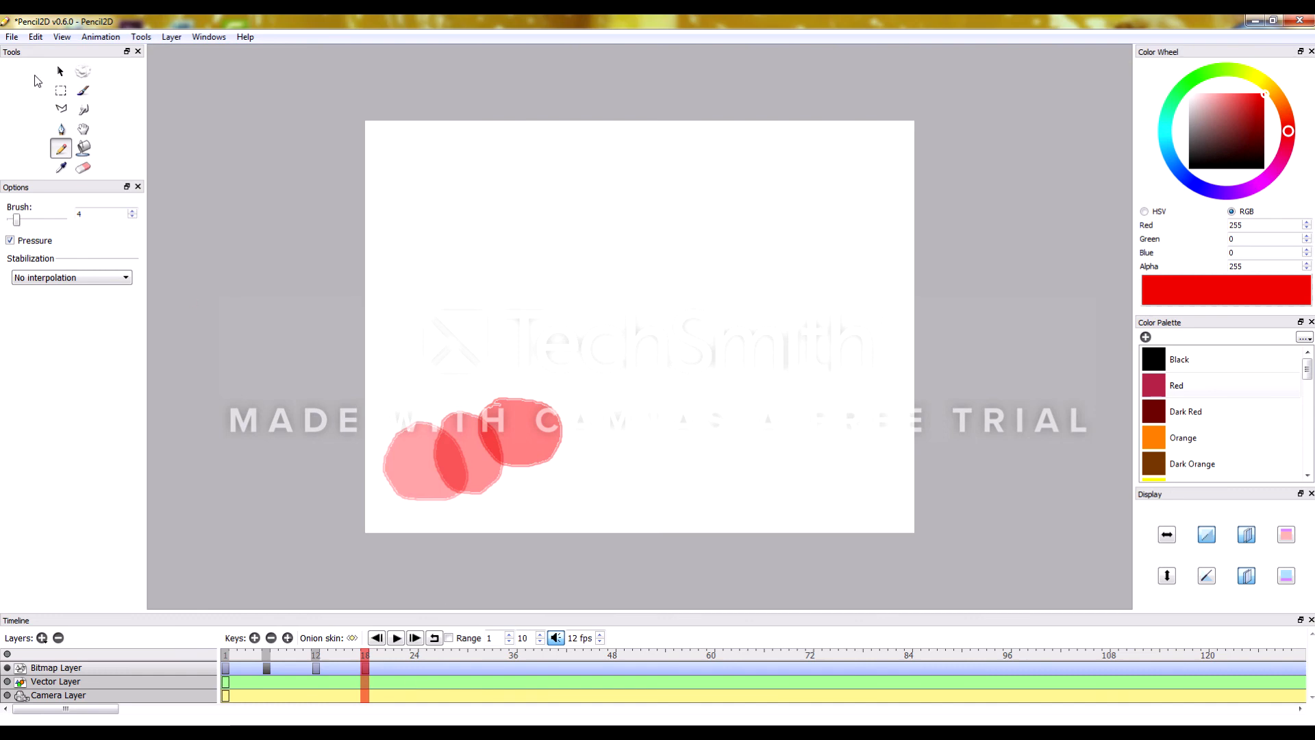
mouse_move(566, 386)
left_mouse_down()
mouse_move(535, 402)
mouse_move(561, 445)
mouse_move(614, 447)
mouse_move(628, 420)
mouse_move(609, 388)
mouse_move(560, 382)
left_mouse_up()
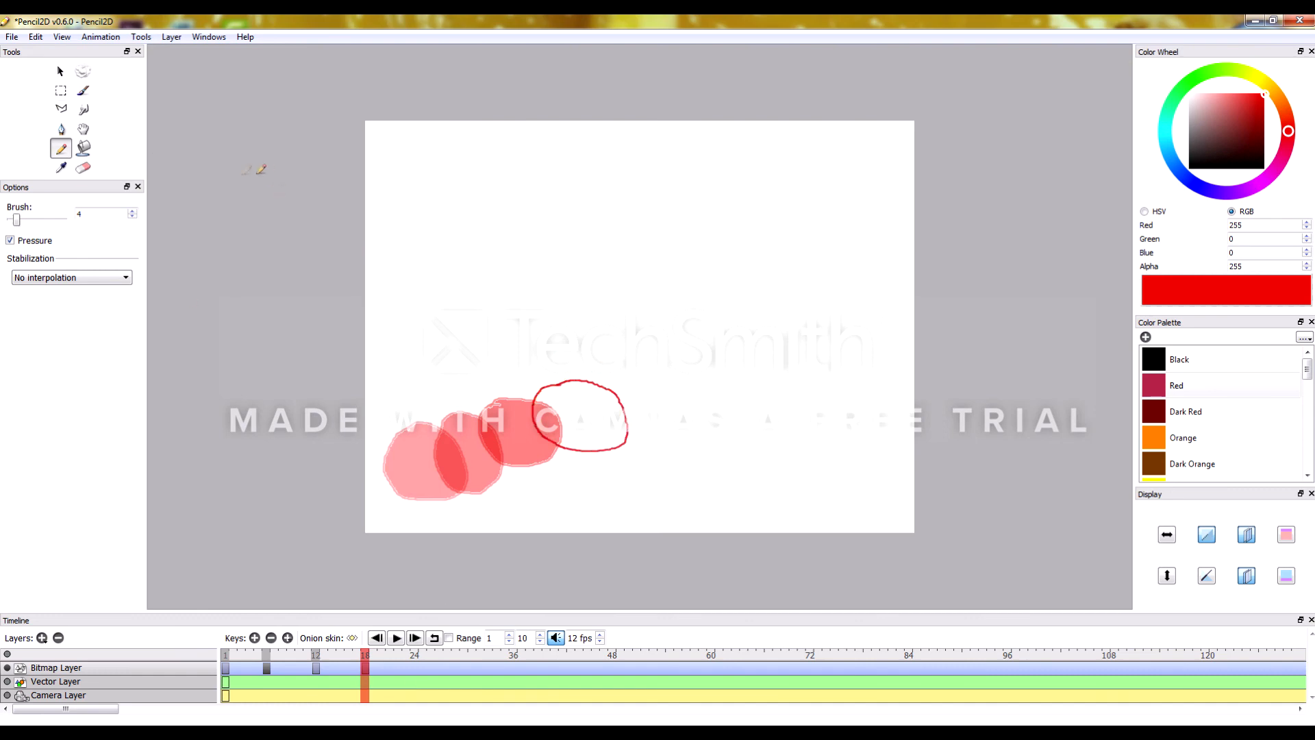
left_click(83, 148)
left_click(603, 409)
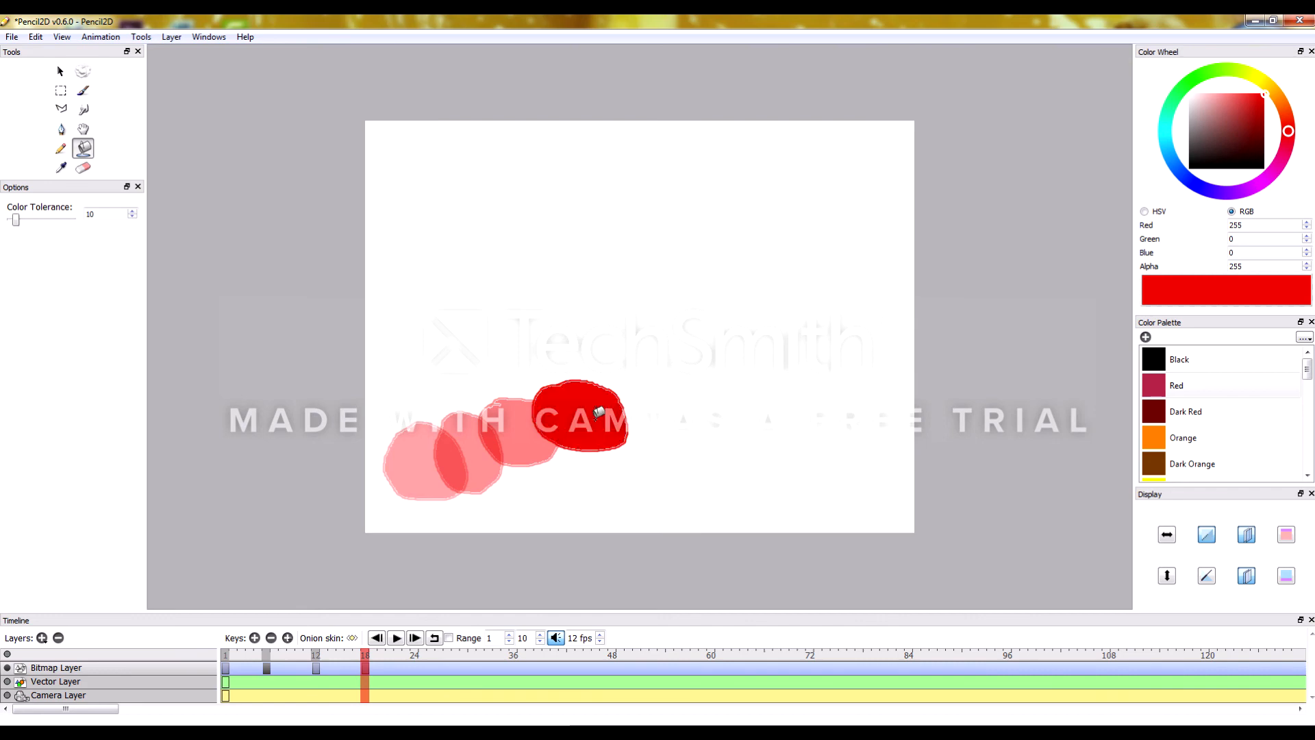
Add a Camera Layer keyframe at frame 18 and shift the camera view with the Hand tool so the ball sits lower in the frame
left_click(203, 698)
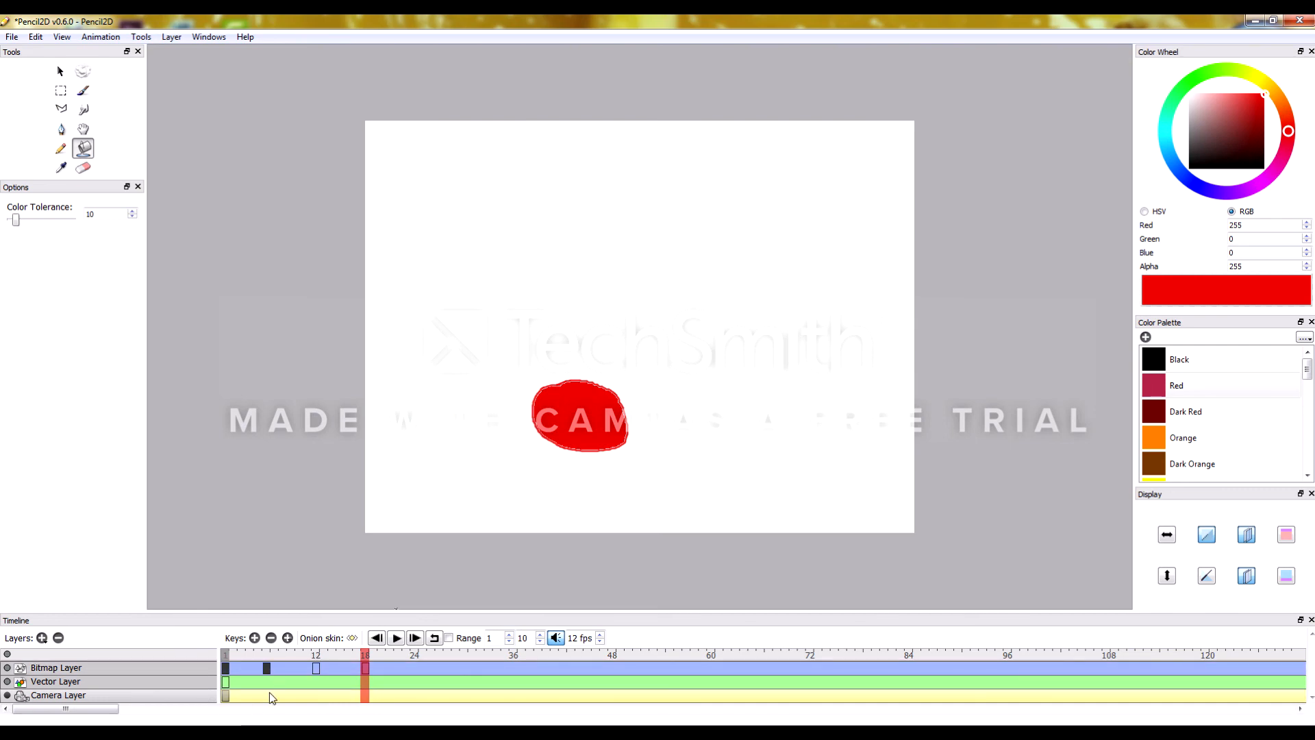
left_click(255, 639)
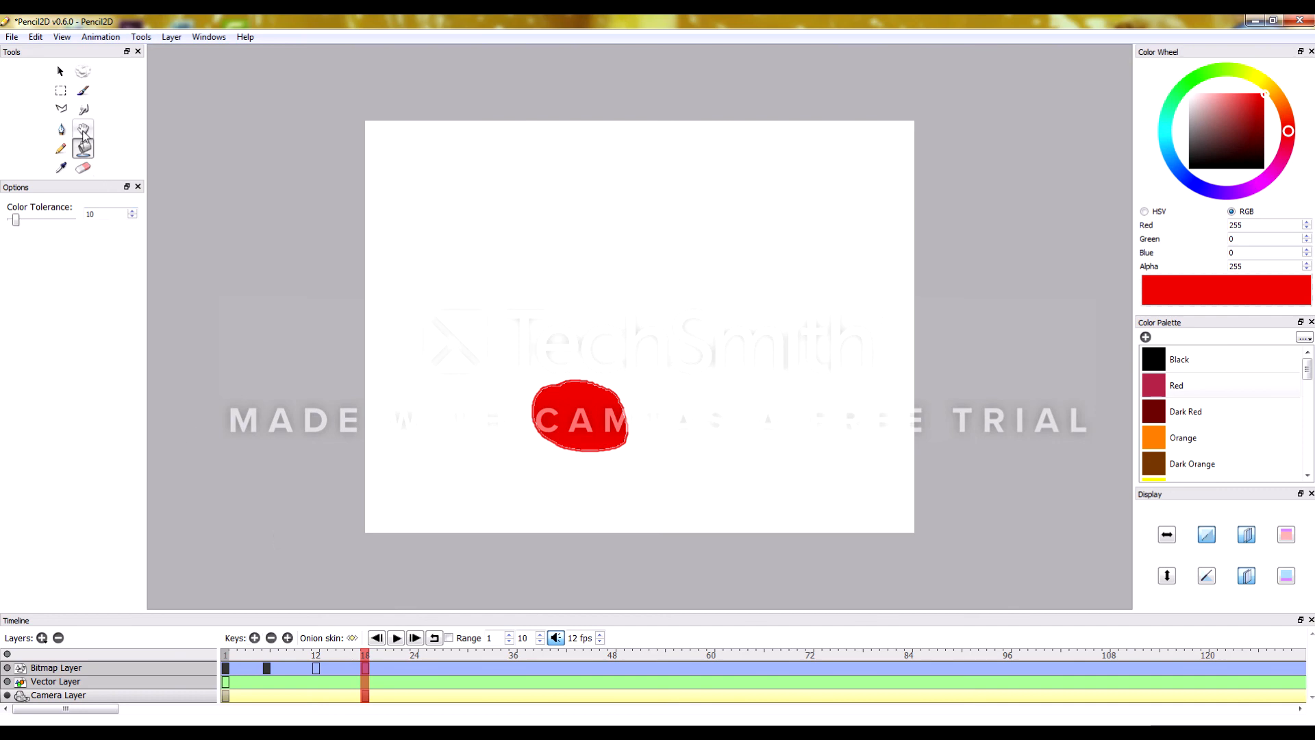
left_click(83, 130)
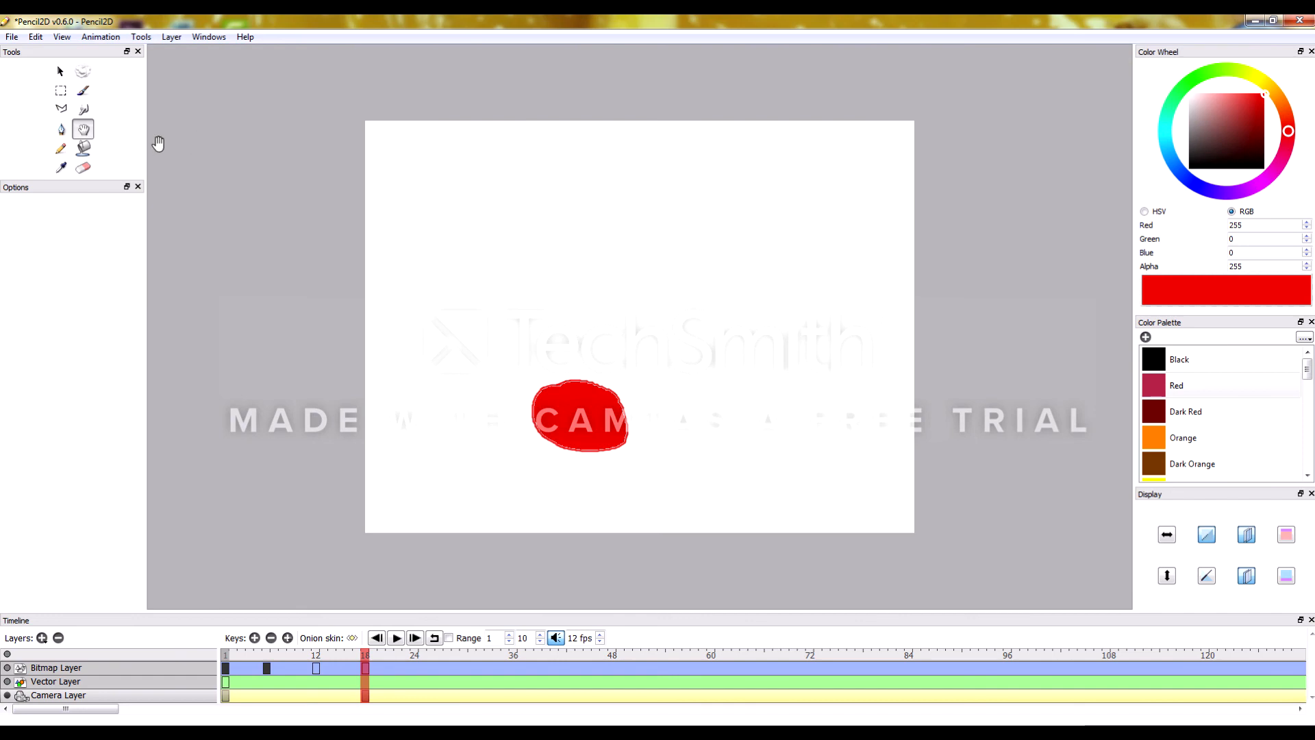
left_click_drag(606, 315, 607, 363)
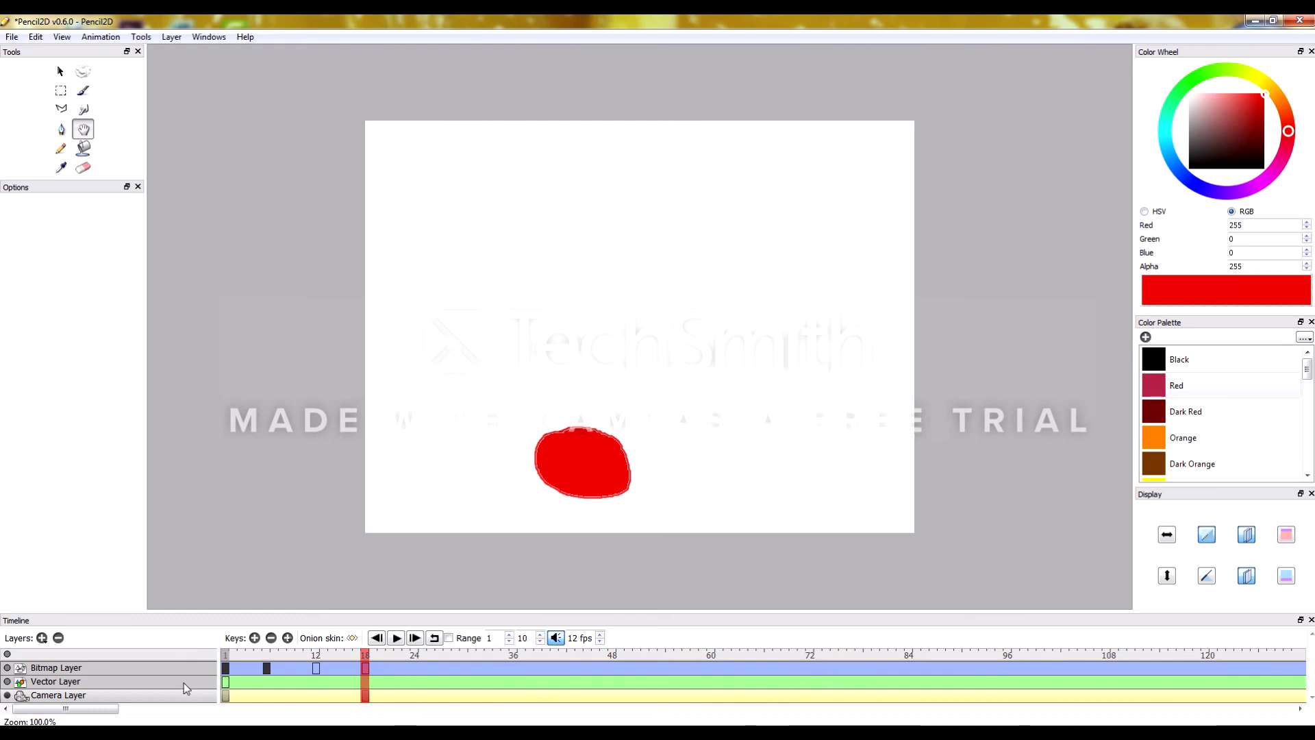
Add a Bitmap Layer keyframe at frame 24 and draw a red-filled ball up and to the right of the frame 18 ball
left_click(174, 668)
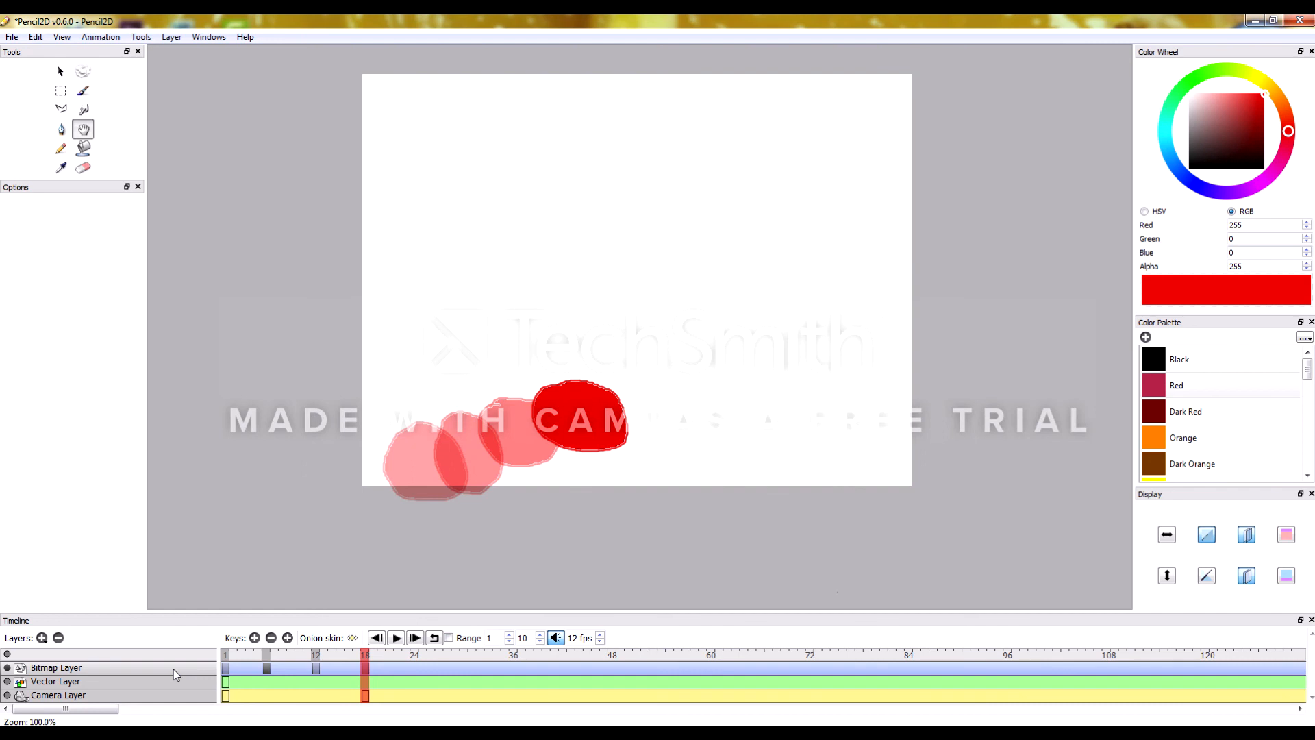
left_click(414, 656)
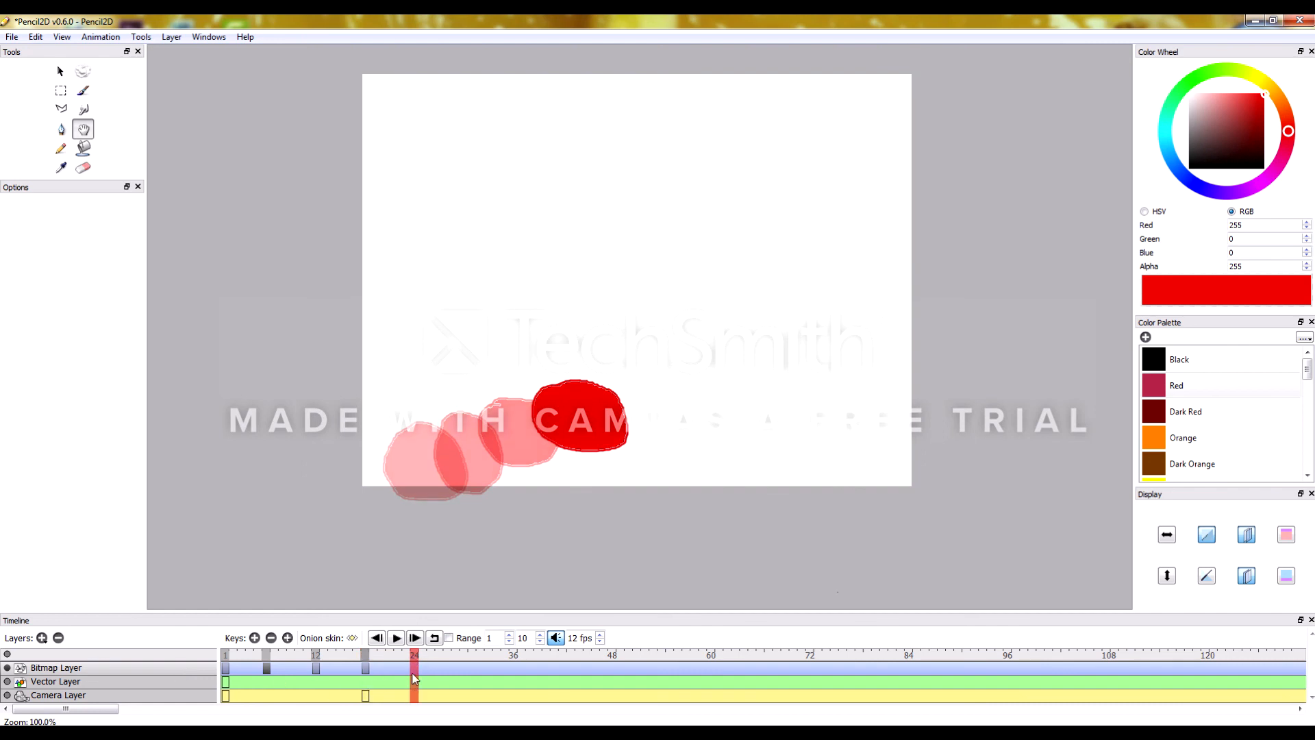
left_click(259, 637)
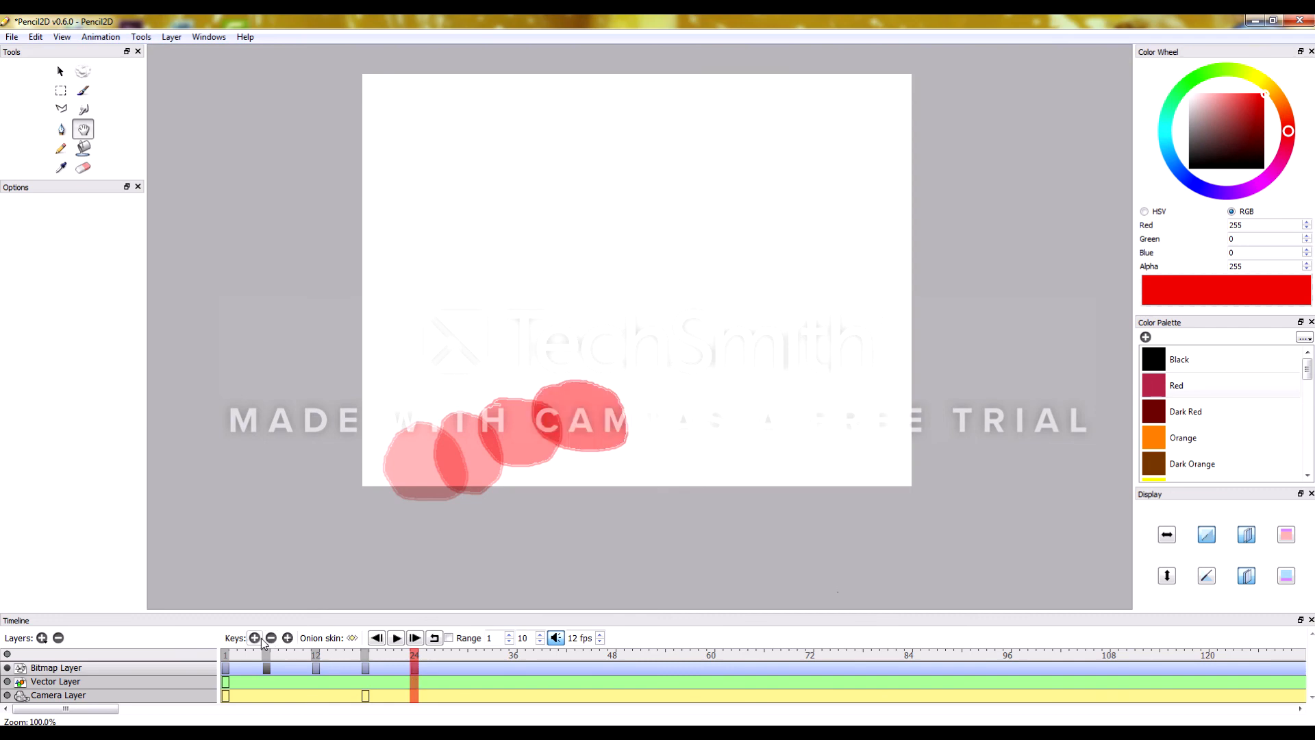
left_click(60, 148)
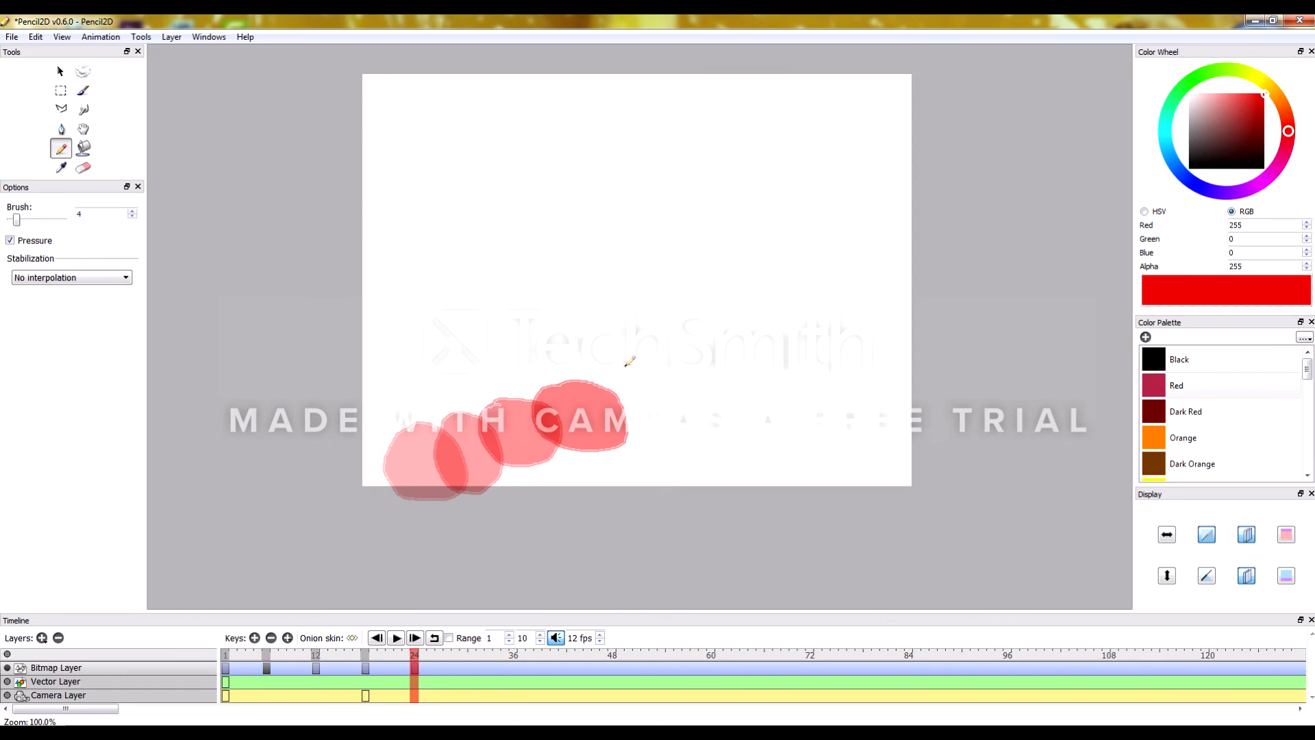
mouse_move(624, 364)
left_mouse_down()
mouse_move(598, 398)
mouse_move(619, 429)
mouse_move(658, 429)
mouse_move(674, 381)
mouse_move(652, 361)
mouse_move(624, 360)
left_mouse_up()
key("k")
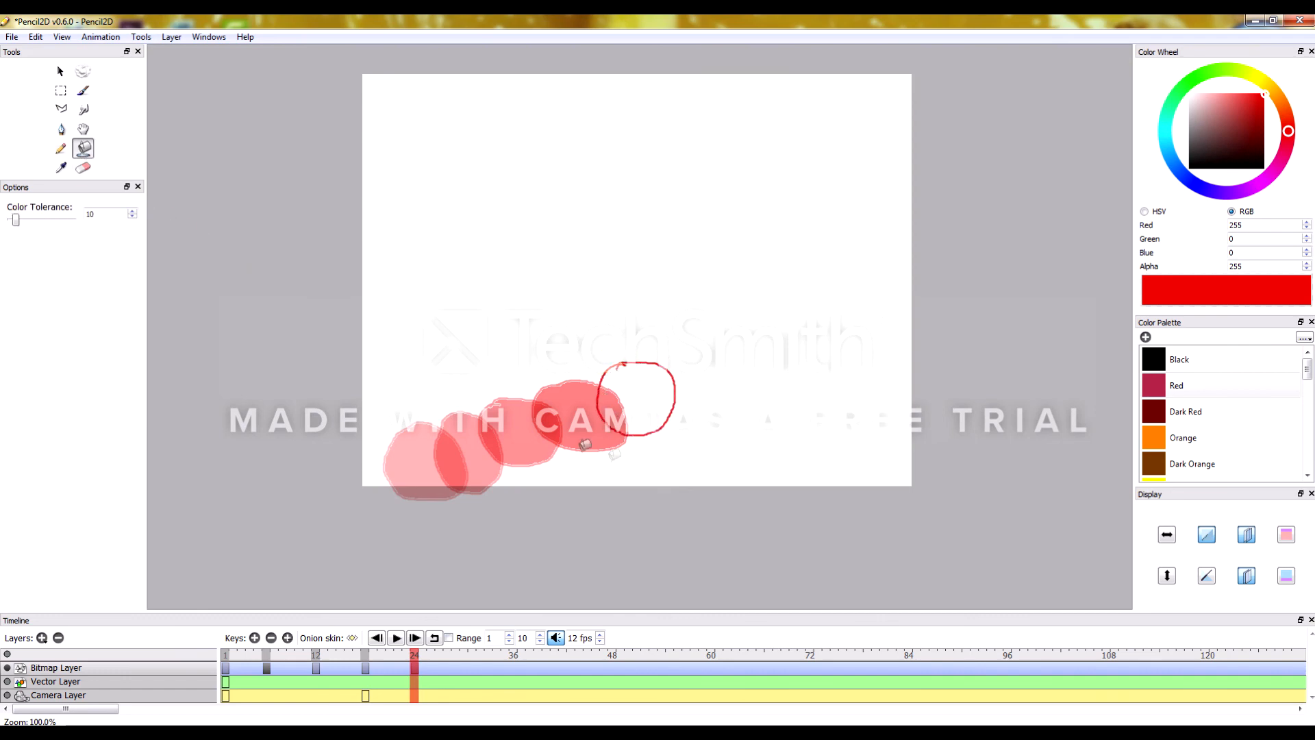
left_click(635, 390)
left_click(636, 389)
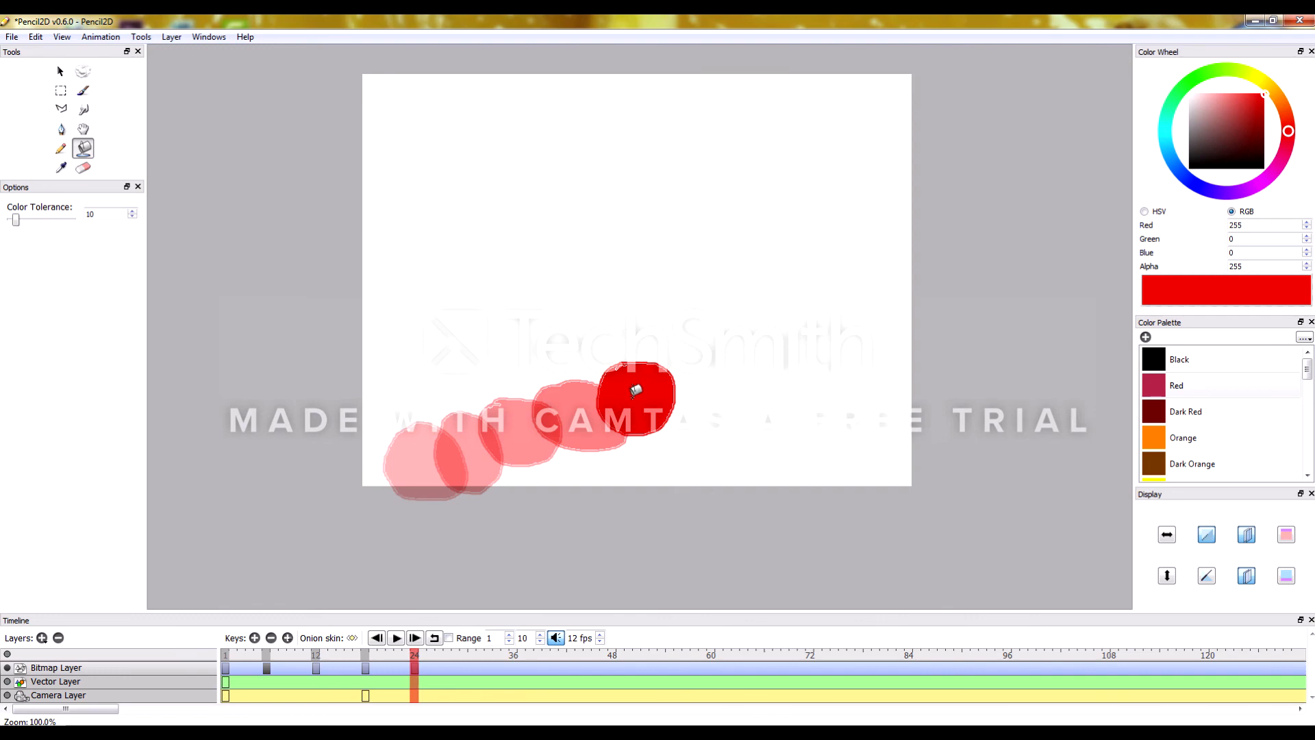
Add a Camera Layer keyframe at frame 24 and shift the camera view so the ball sits further right and slightly lower
left_click(118, 697)
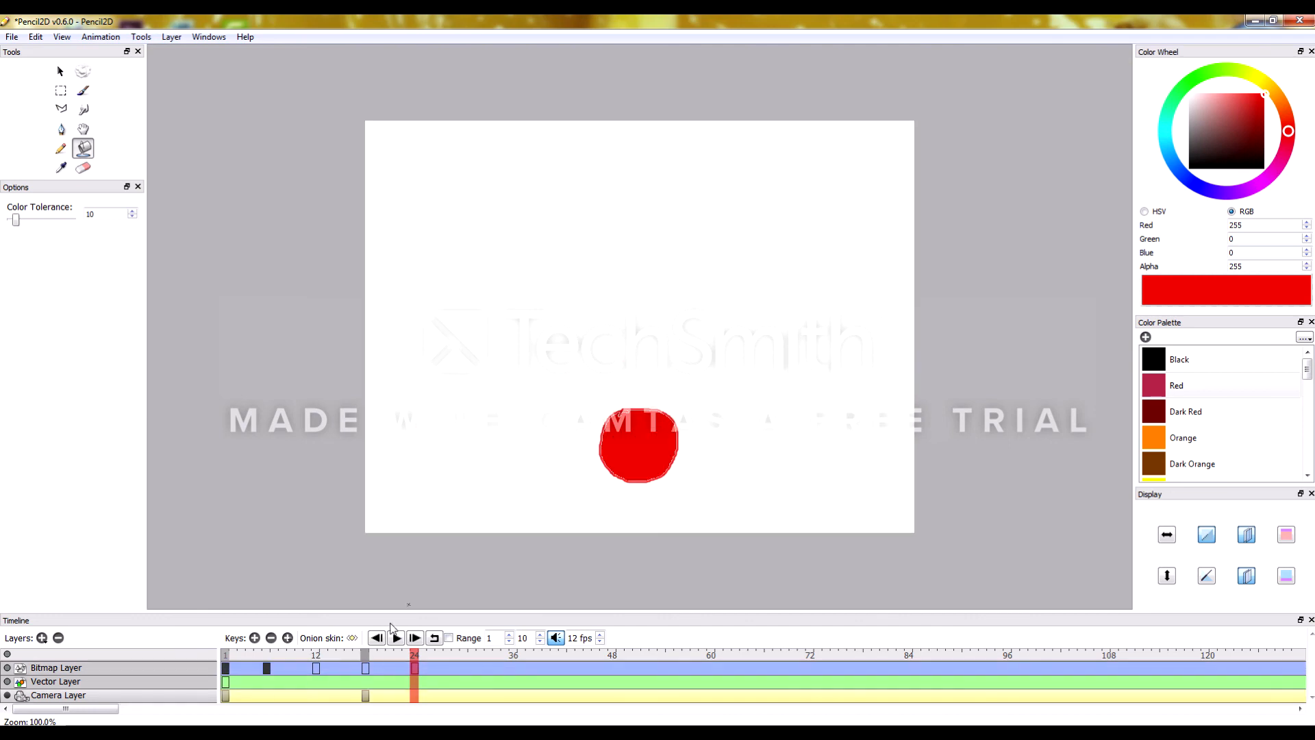
left_click(254, 638)
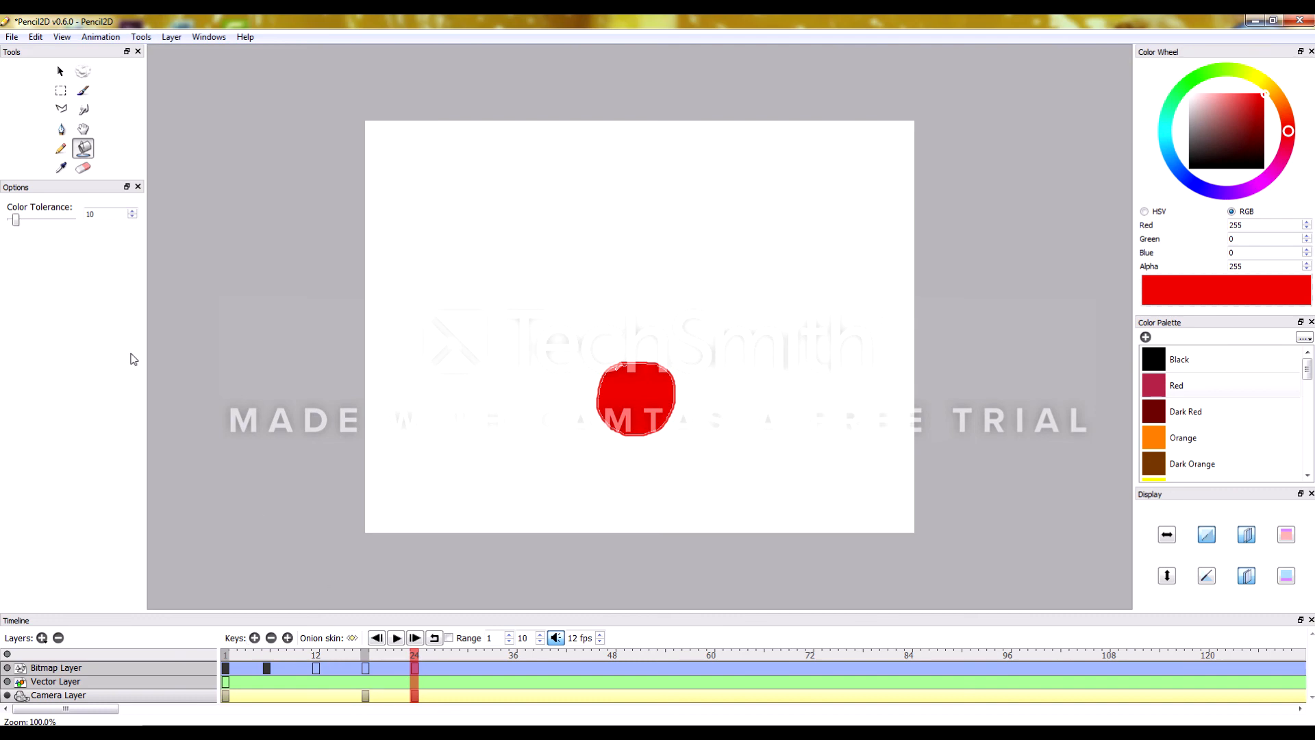
left_click(82, 130)
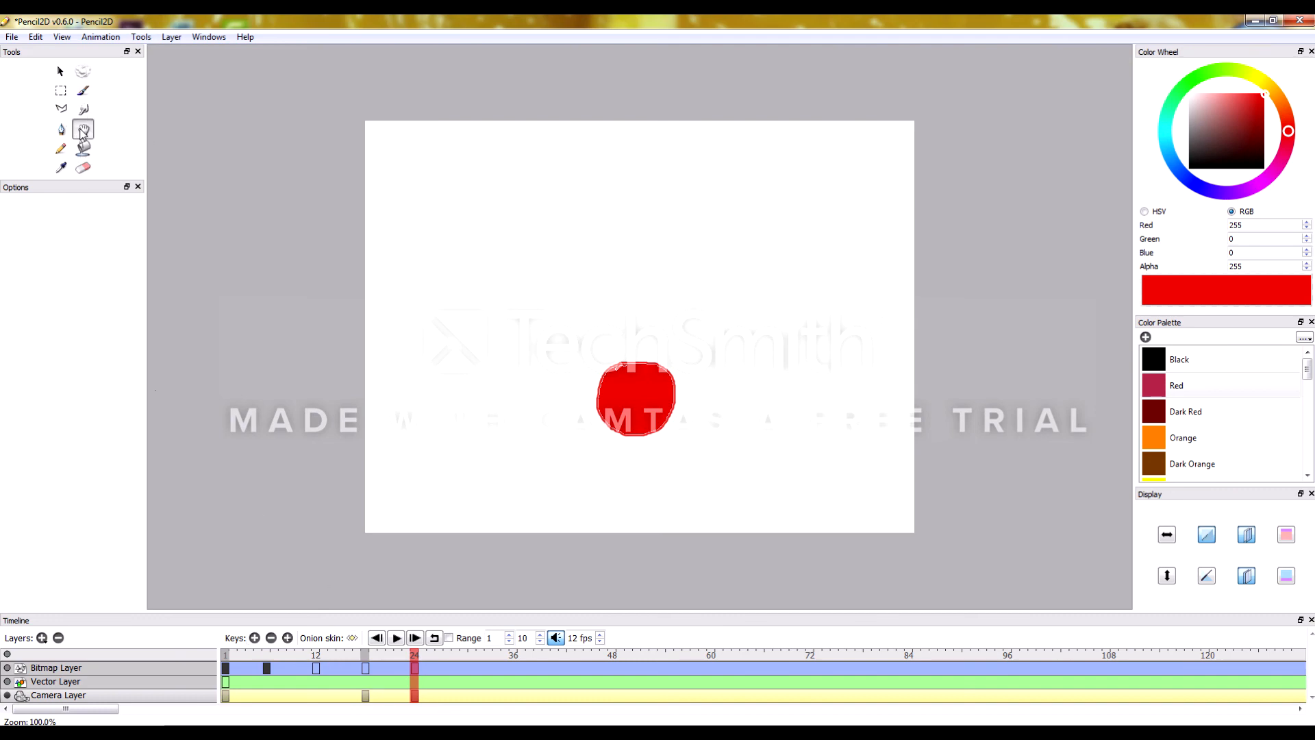
left_click_drag(643, 293, 684, 308)
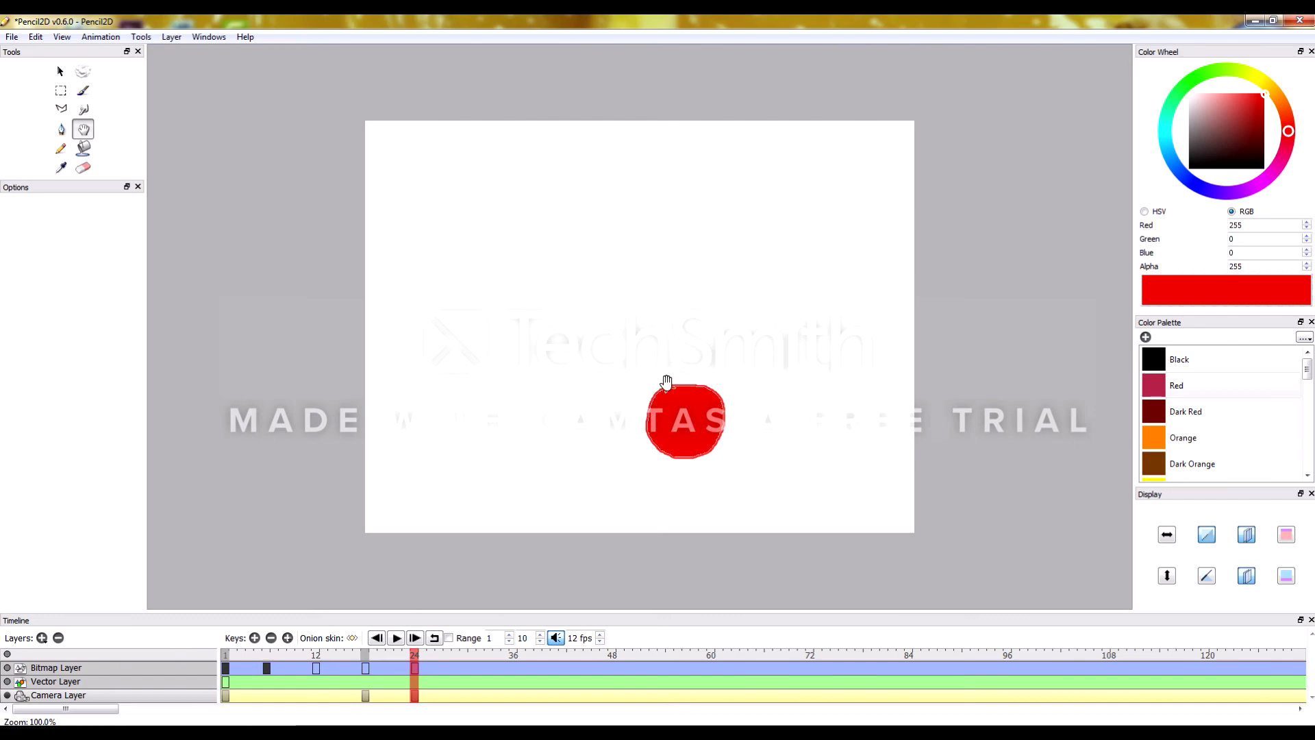
Replay the animation from frame 1 through the camera to check the combined ball and camera movement
left_click(396, 638)
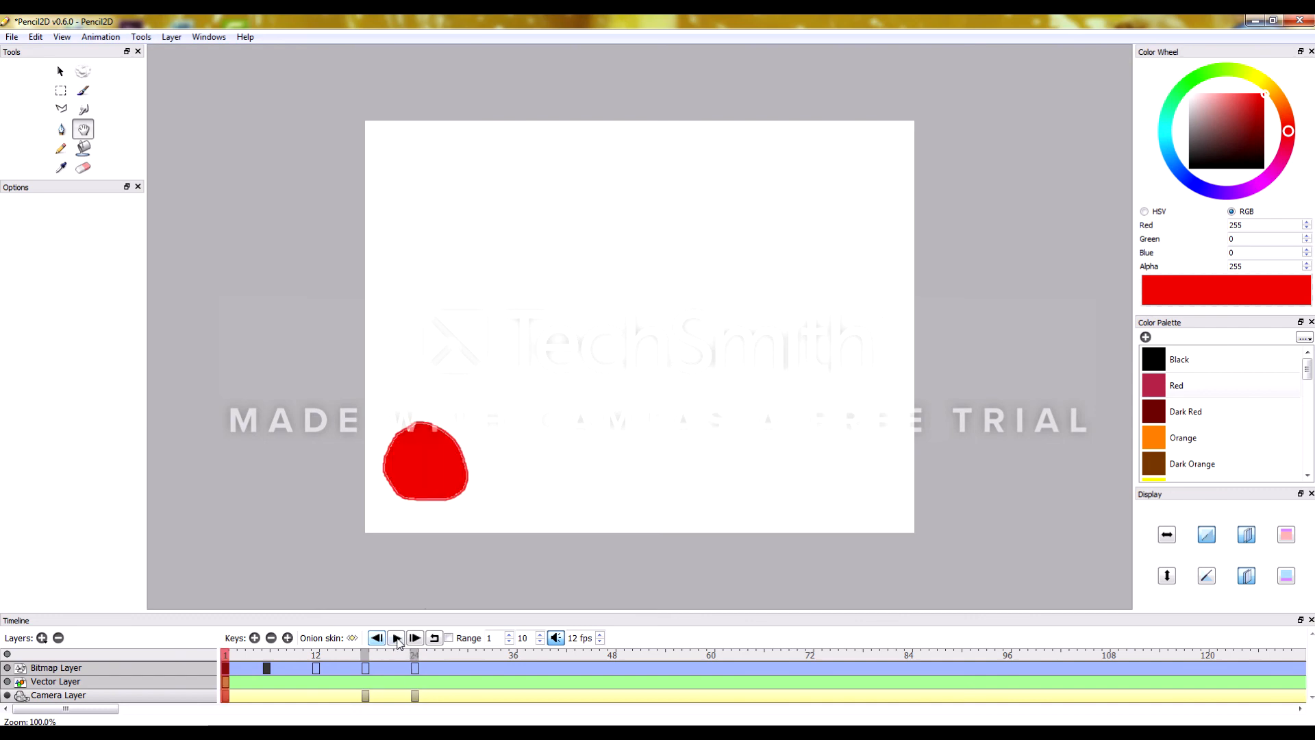
left_click(396, 638)
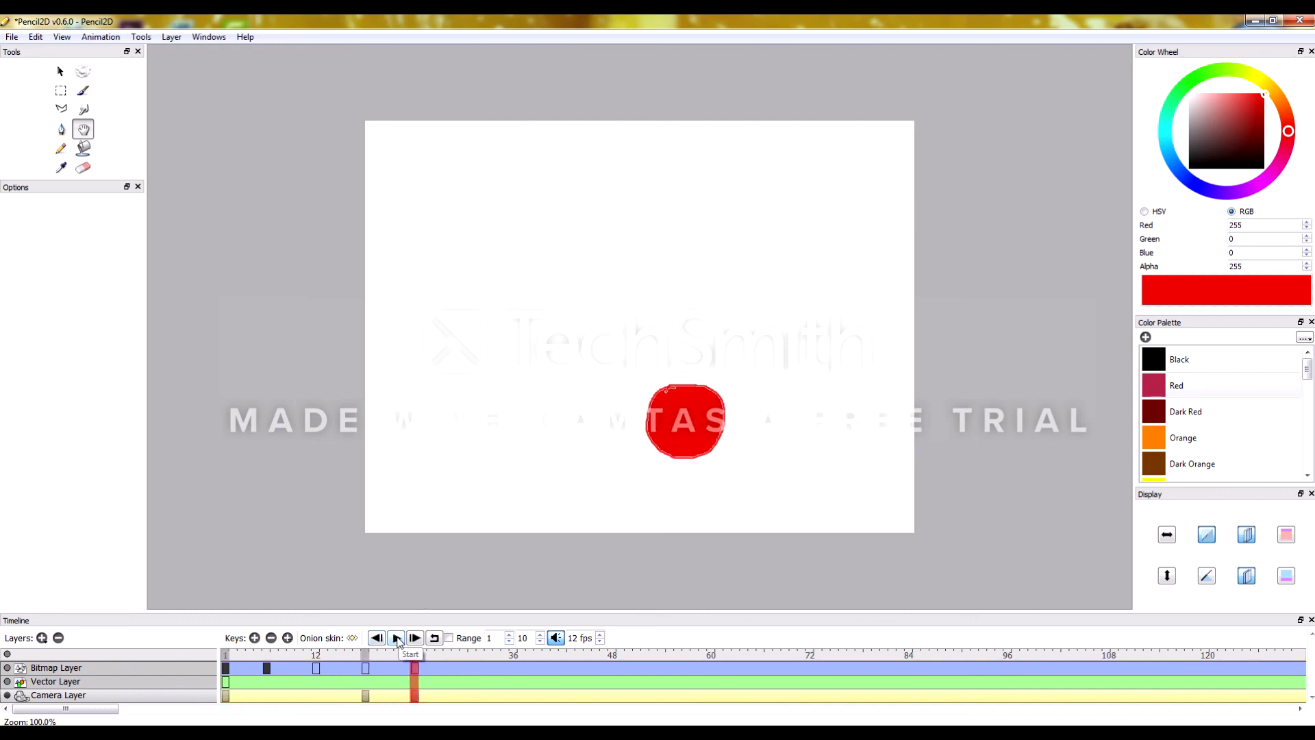
left_click(377, 638)
left_click(397, 638)
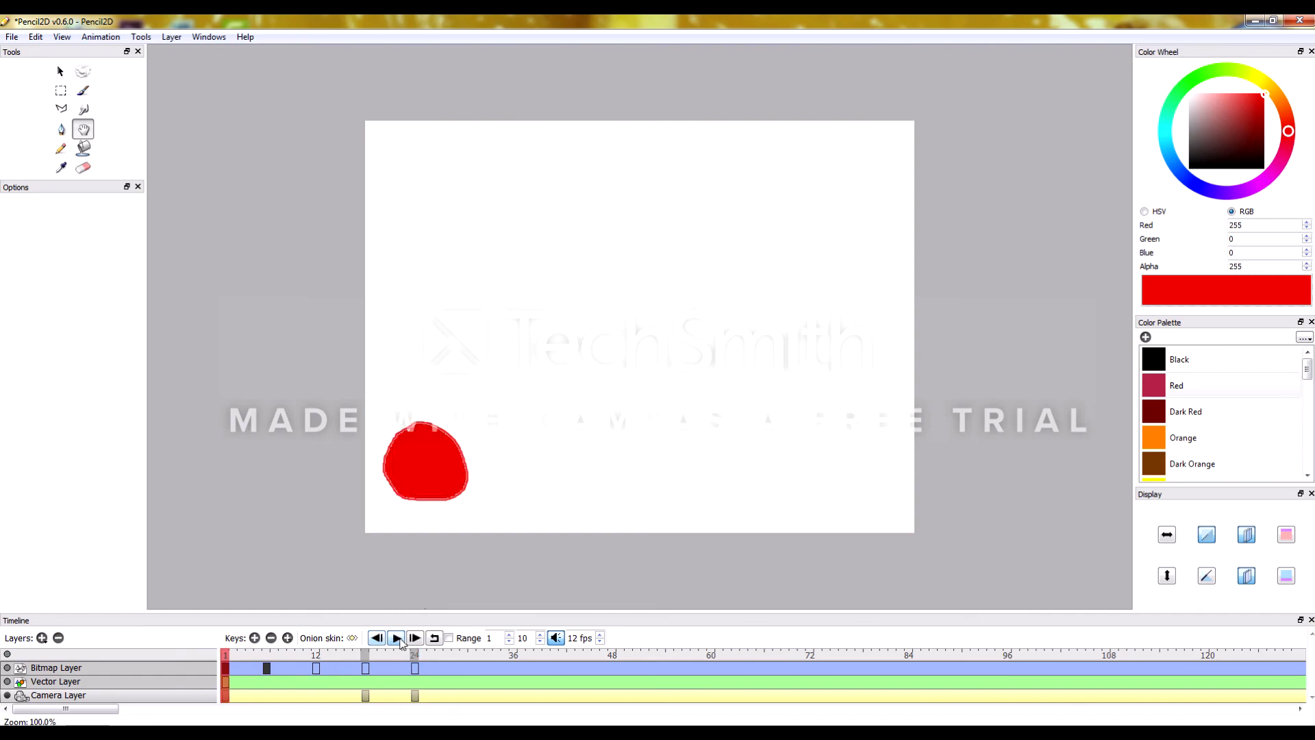